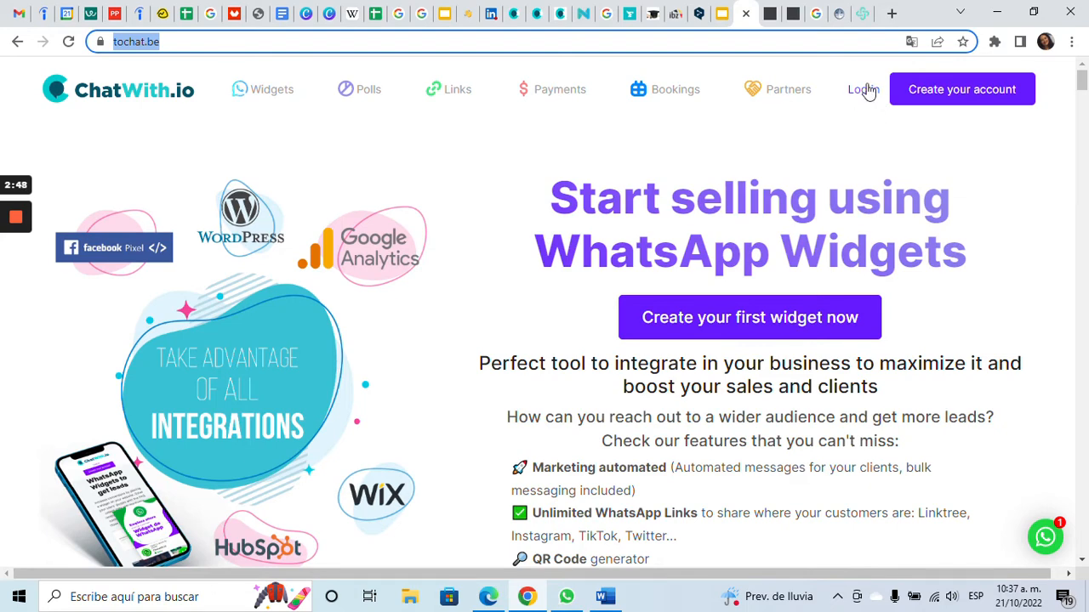
# - Switch to the ChatWith.io business dashboard and open the Livres école widget from the list of widgets
pyautogui.click(767, 13)
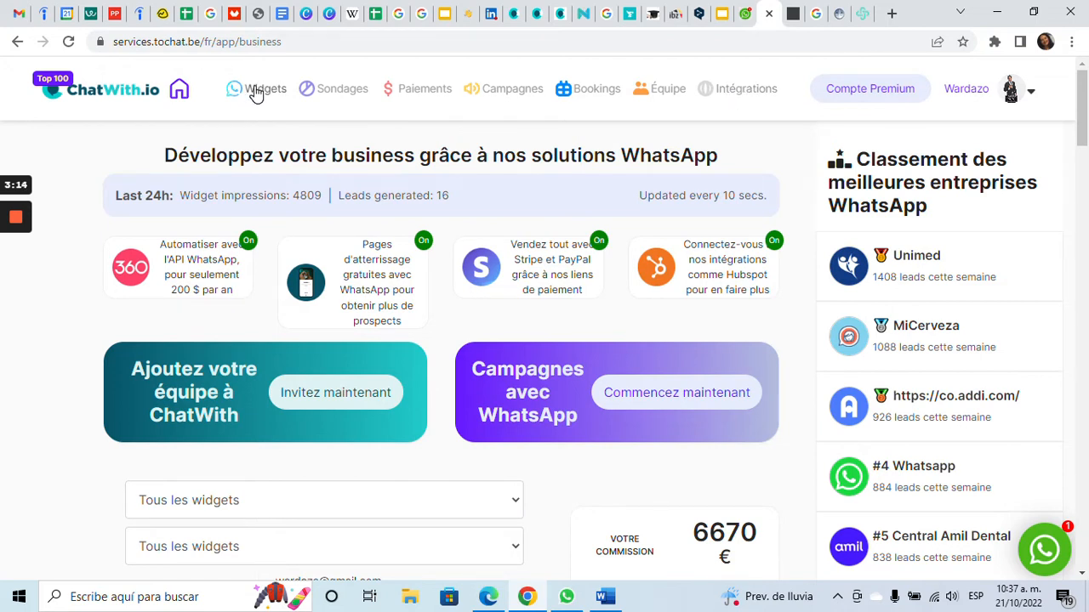
pyautogui.click(1057, 545)
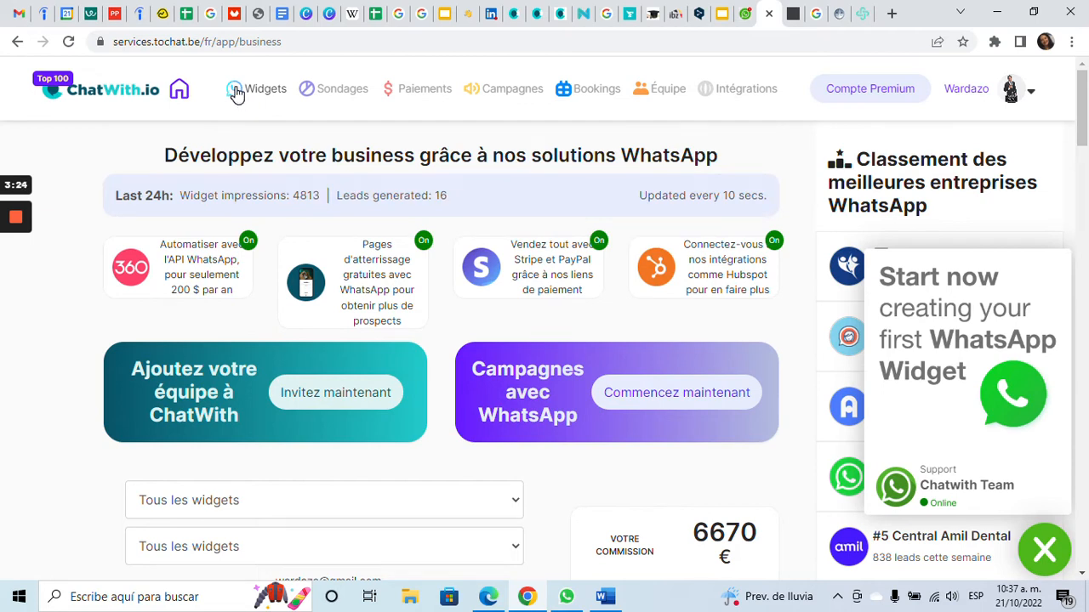
pyautogui.moveTo(236, 98)
pyautogui.click(274, 132)
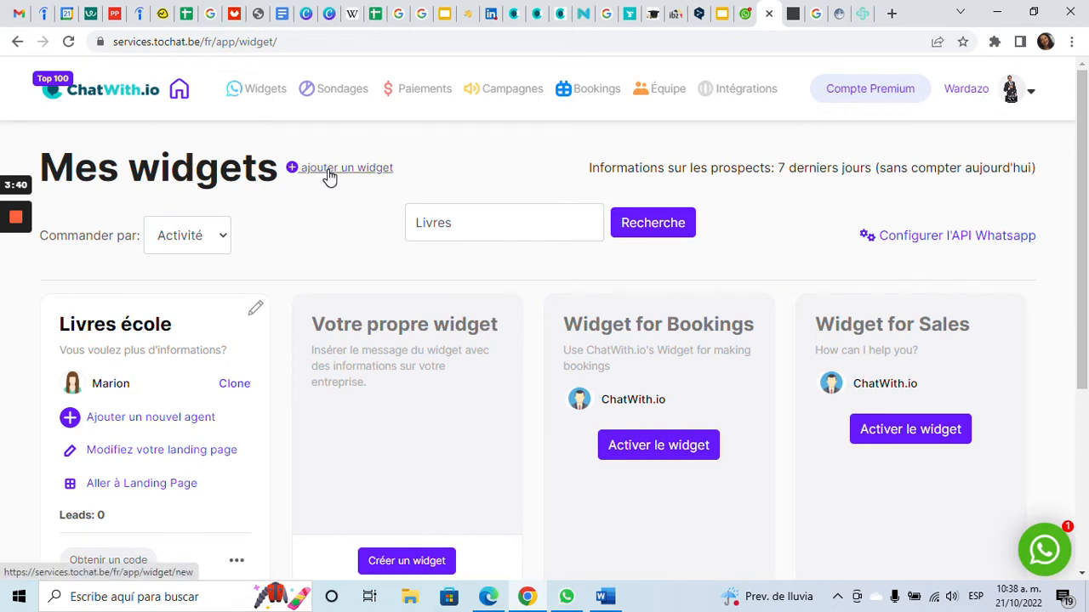
pyautogui.click(141, 335)
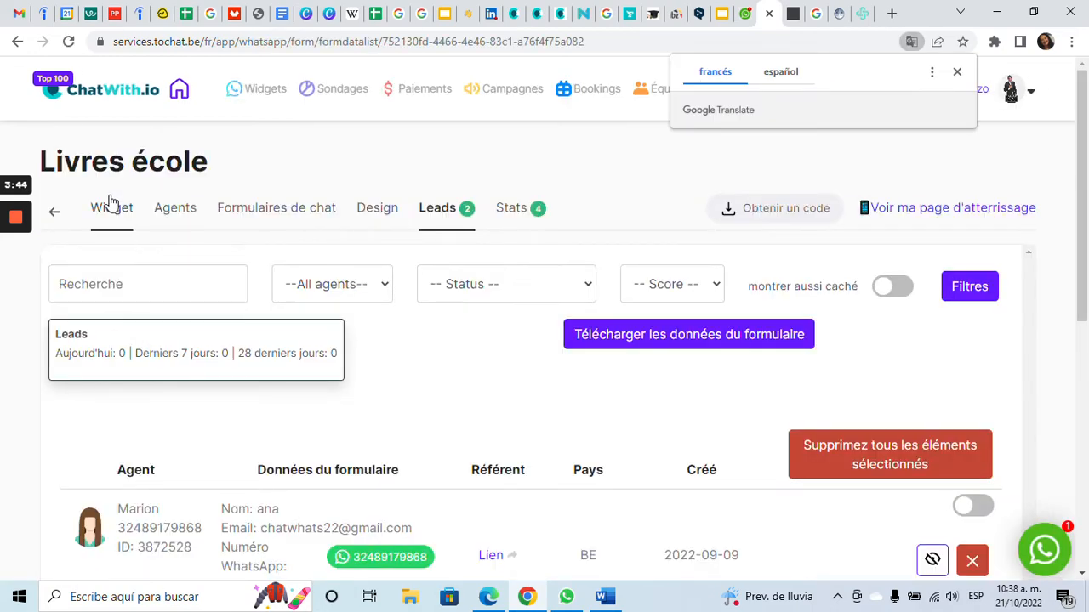
# - Review the Livres école widget's general settings, including its name, logo, message, bubble icon and button message
pyautogui.click(112, 208)
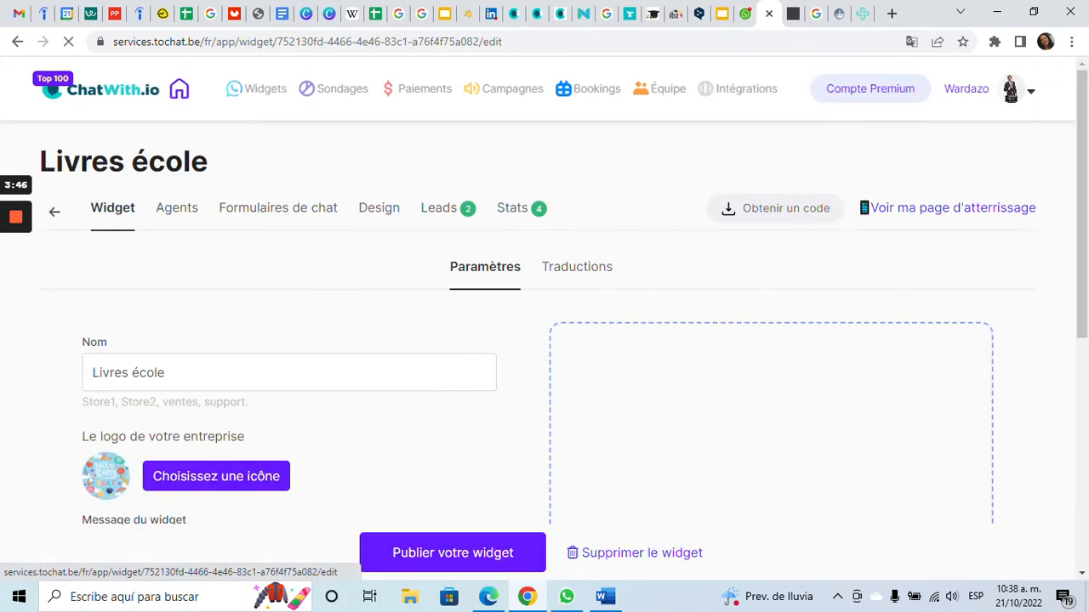
pyautogui.scroll(-2, 119, 204)
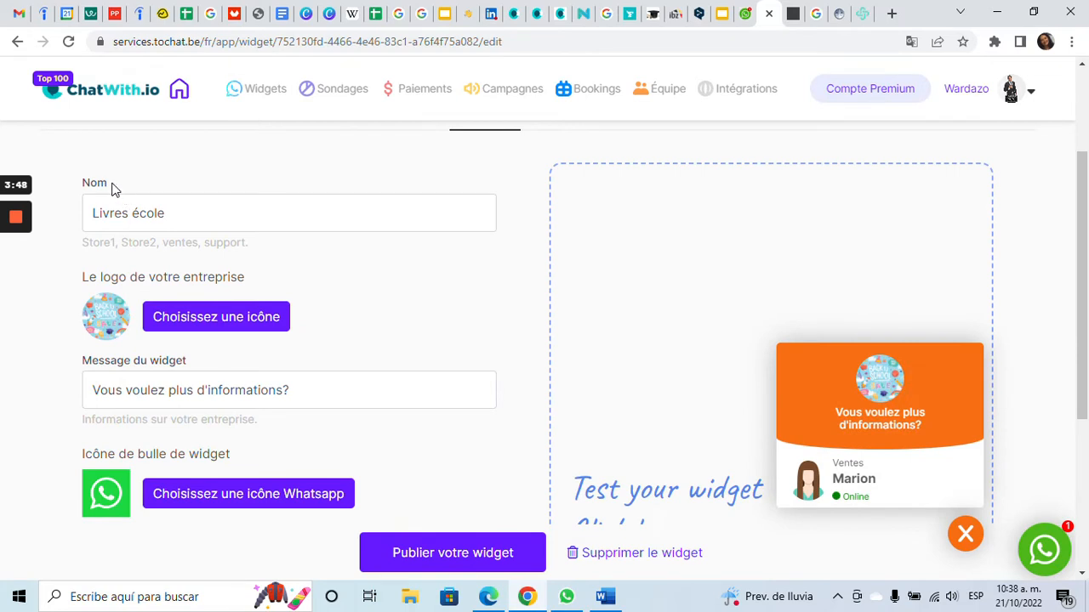
pyautogui.scroll(-1, 184, 272)
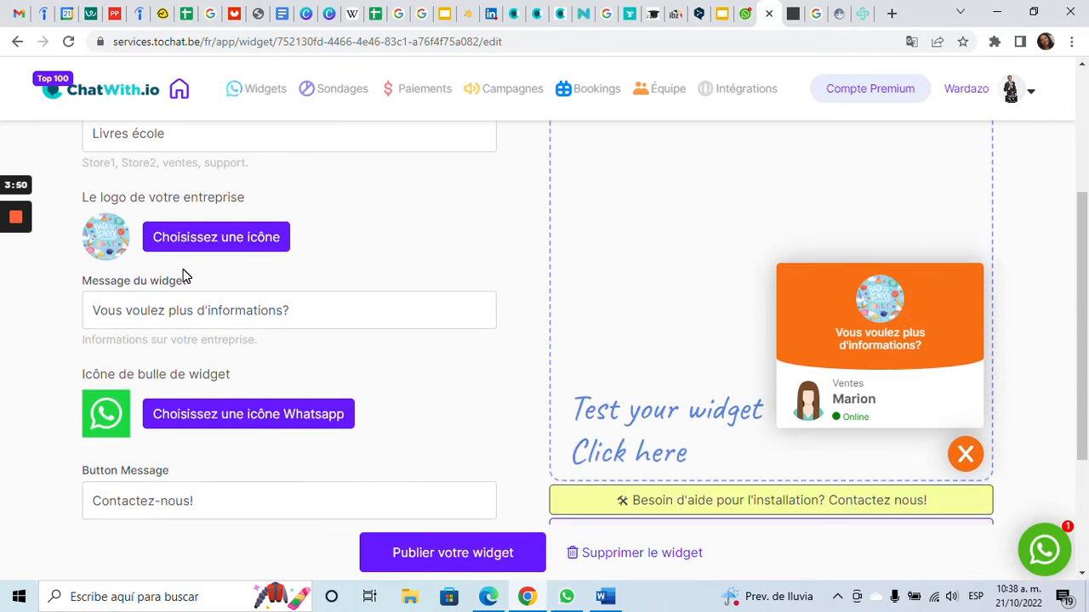
pyautogui.scroll(-1, 221, 340)
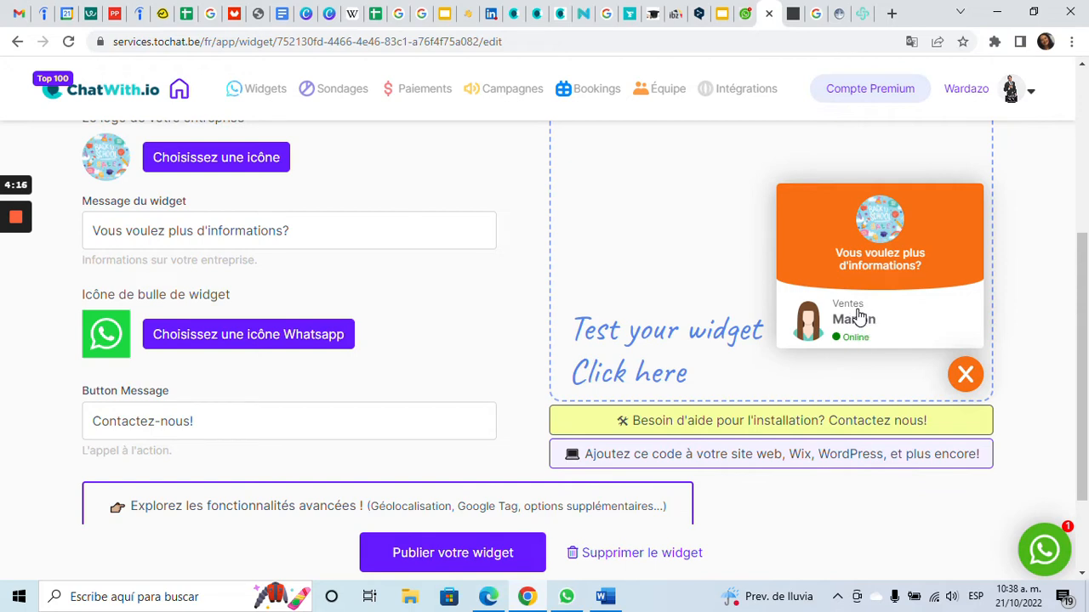
pyautogui.scroll(1, 632, 380)
pyautogui.scroll(3, 631, 381)
pyautogui.scroll(-3, 851, 335)
pyautogui.scroll(4, 391, 260)
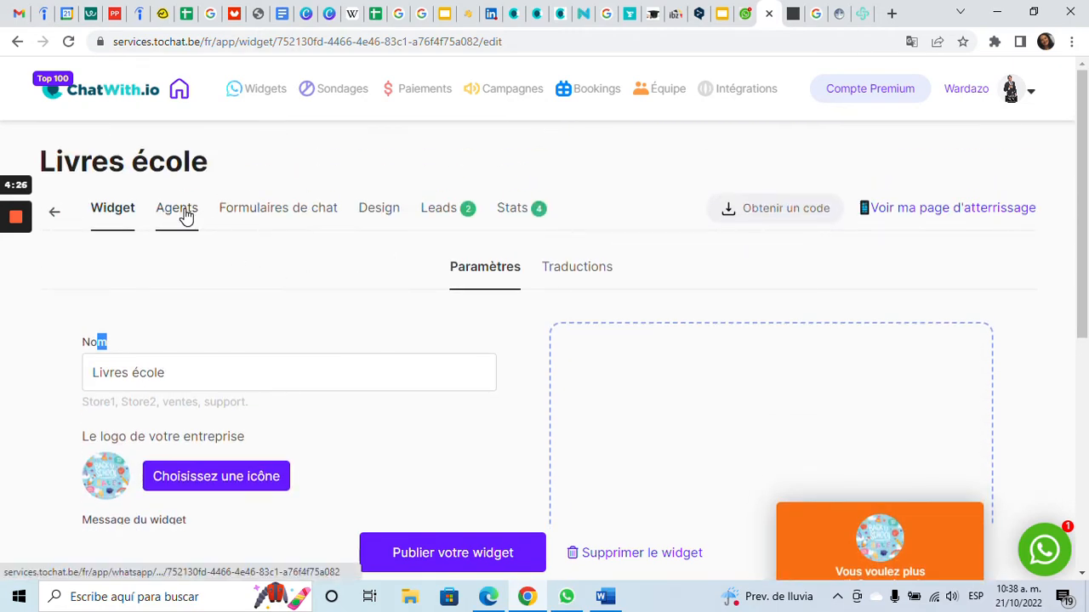
# - Examine the widget's WhatsApp agents and the options for receiving form data in WhatsApp
pyautogui.click(187, 217)
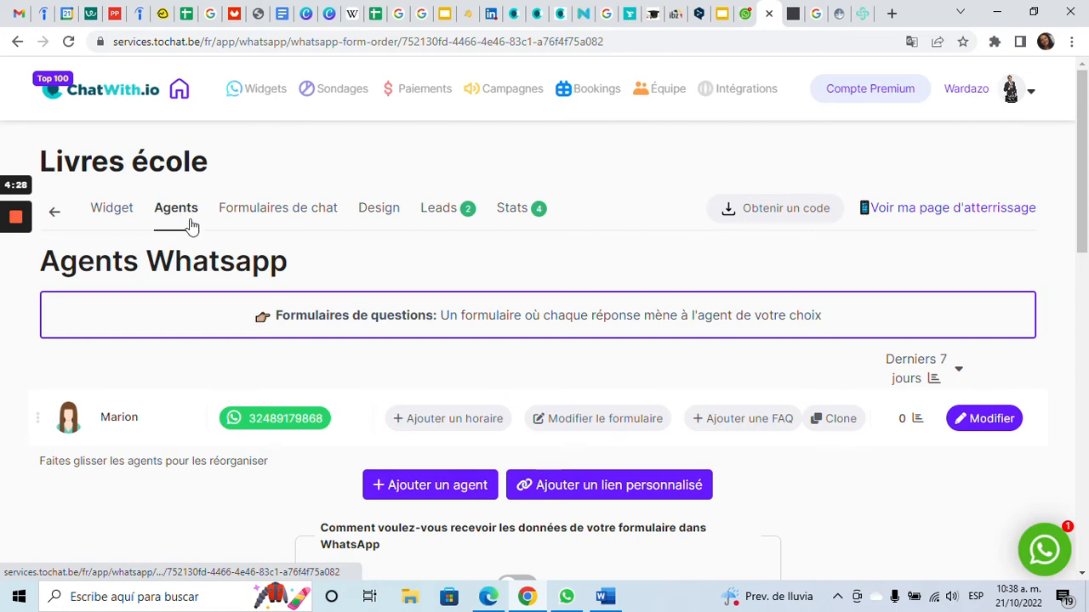
pyautogui.scroll(-2, 195, 409)
pyautogui.scroll(2, 195, 230)
pyautogui.scroll(-2, 197, 318)
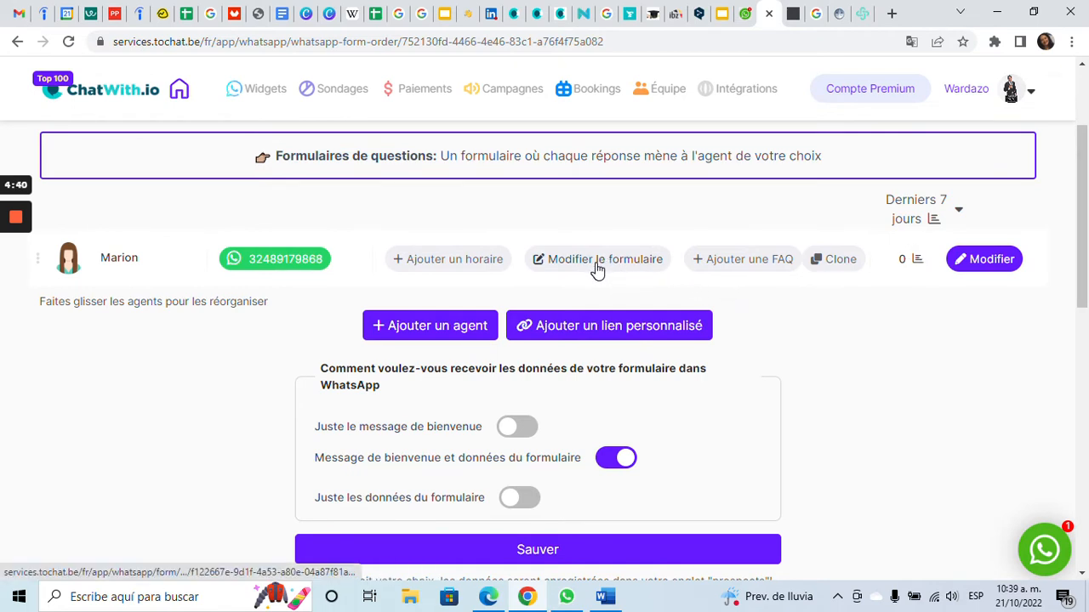
pyautogui.click(1046, 557)
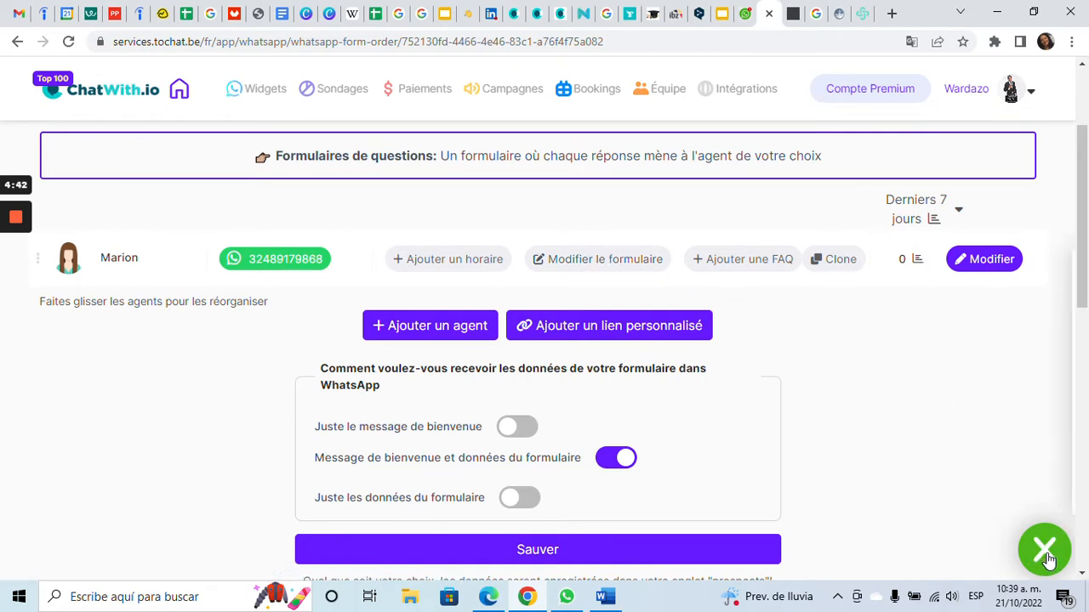
# - Open the sales agent's chat form and look through its description and form fields
pyautogui.click(588, 269)
pyautogui.scroll(-2, 116, 345)
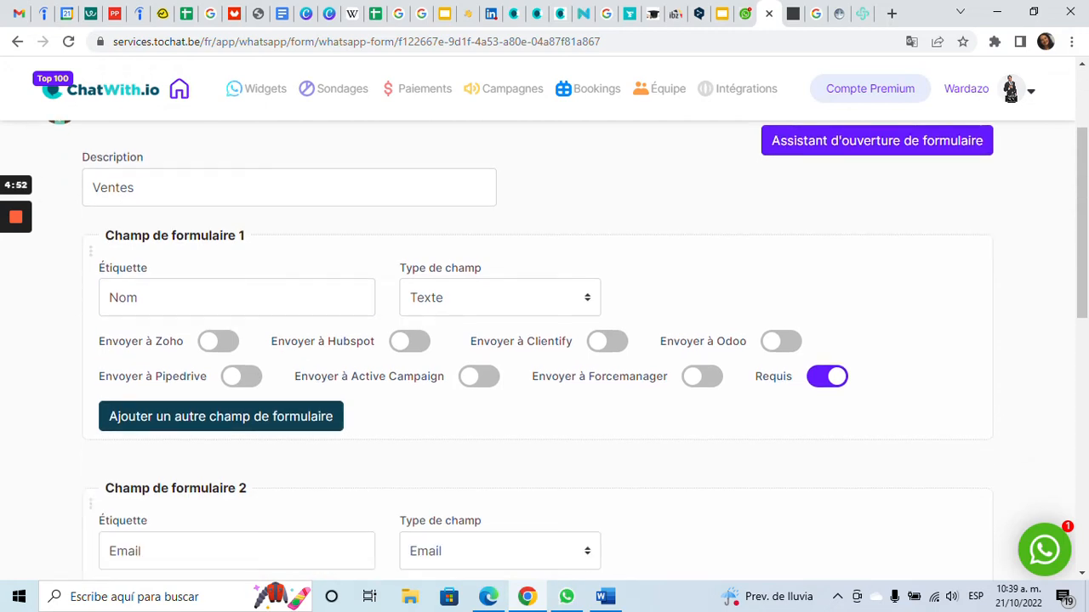
pyautogui.scroll(-2, 544, 340)
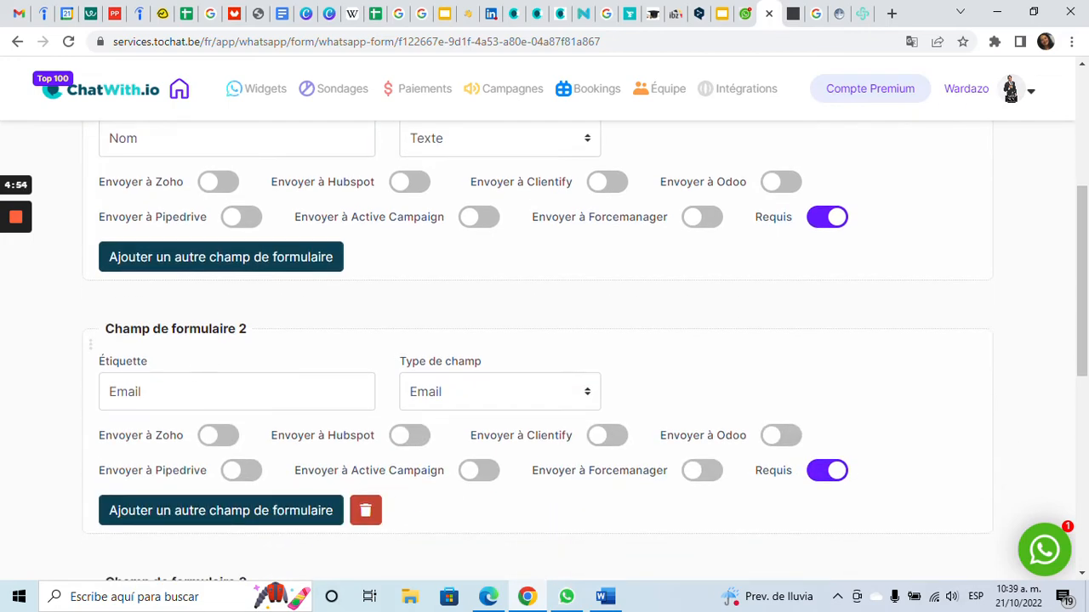
pyautogui.scroll(-4, 202, 435)
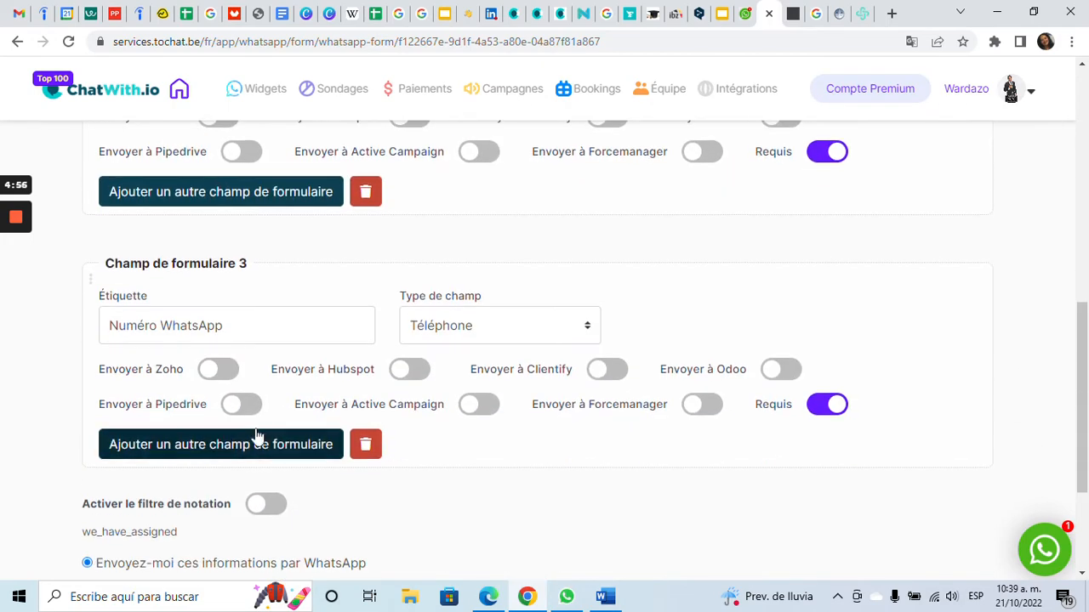
pyautogui.scroll(-2, 258, 434)
pyautogui.scroll(9, 258, 433)
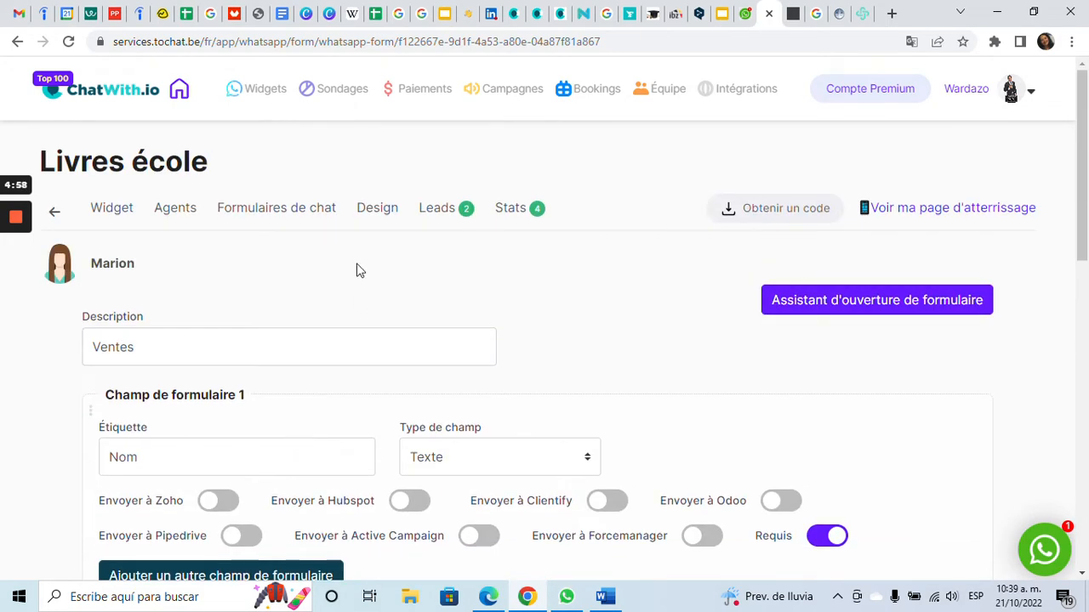
# - Browse the widget's design settings, including the available themes and the customization section
pyautogui.click(379, 218)
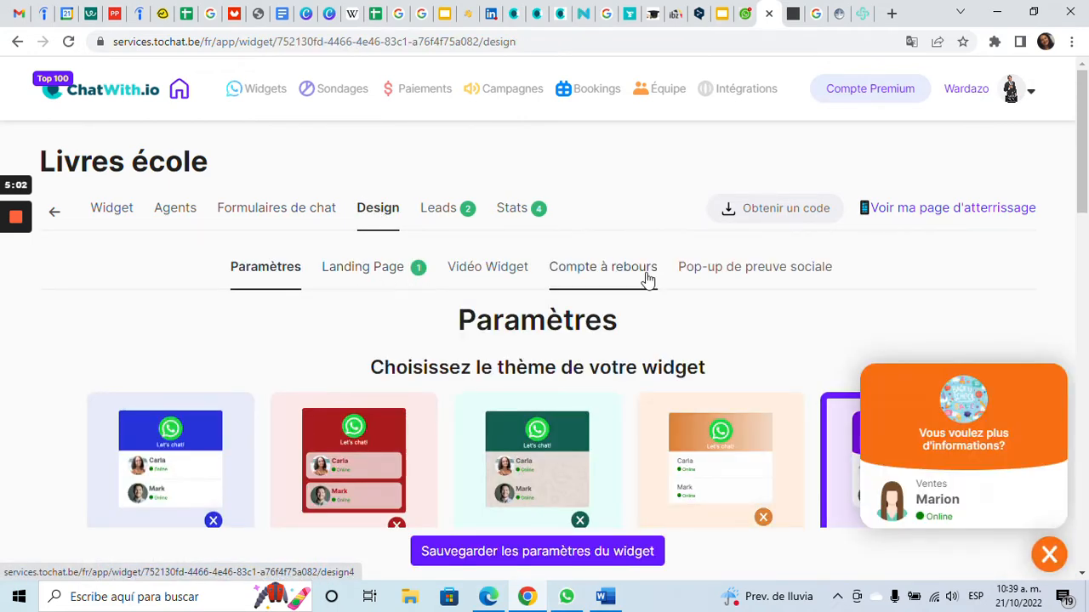
pyautogui.scroll(-2, 839, 398)
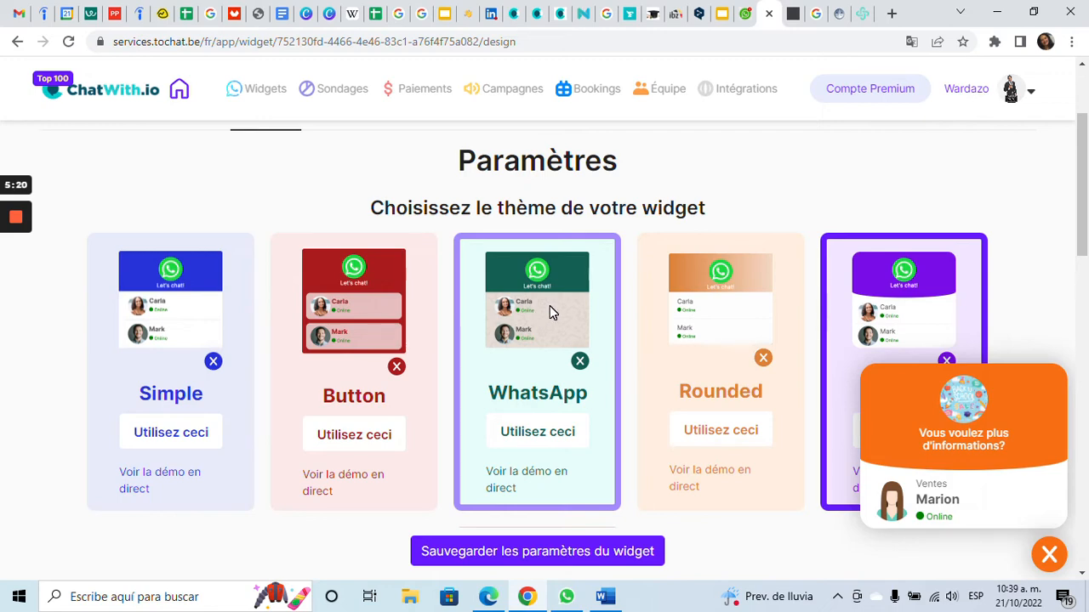
pyautogui.scroll(-5, 550, 306)
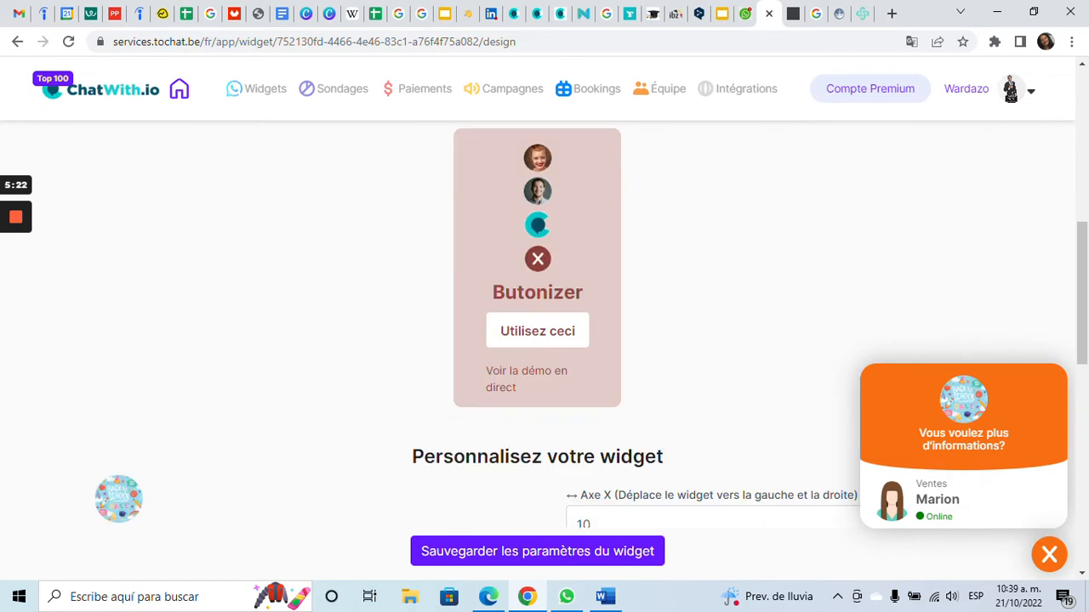
pyautogui.scroll(6, 550, 306)
pyautogui.scroll(1, 528, 388)
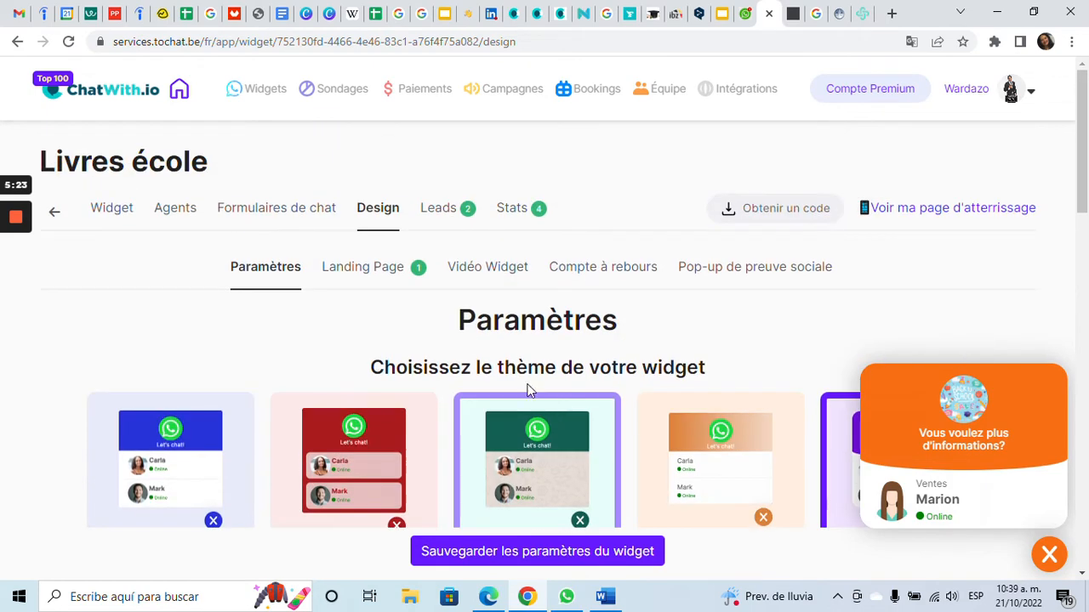
# - Review the landing page design settings, including the themes, caption text and background image
pyautogui.click(394, 271)
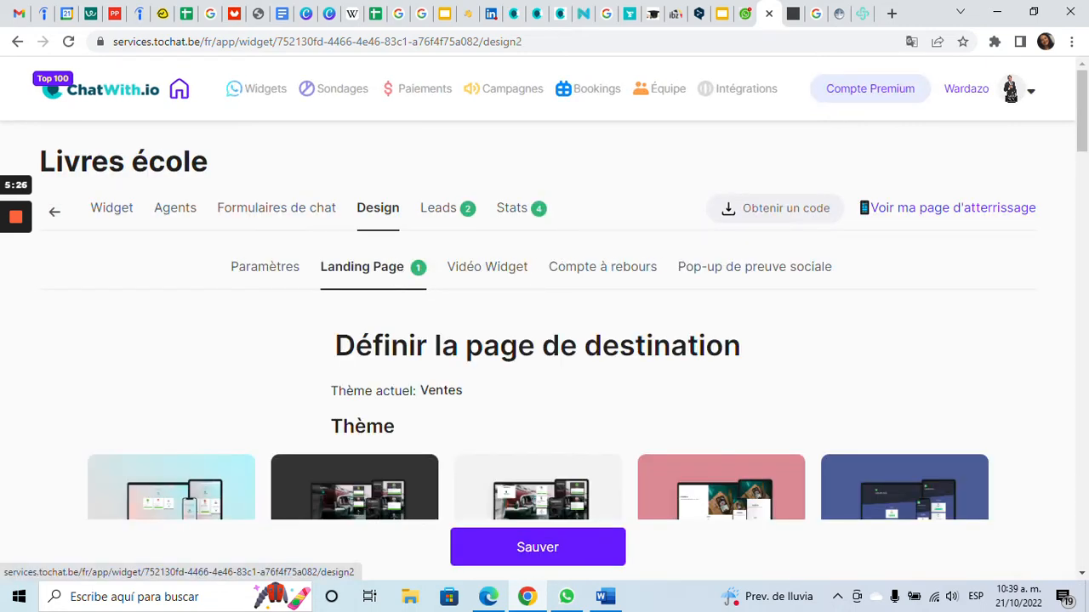
pyautogui.scroll(-2, 607, 348)
pyautogui.scroll(-7, 606, 342)
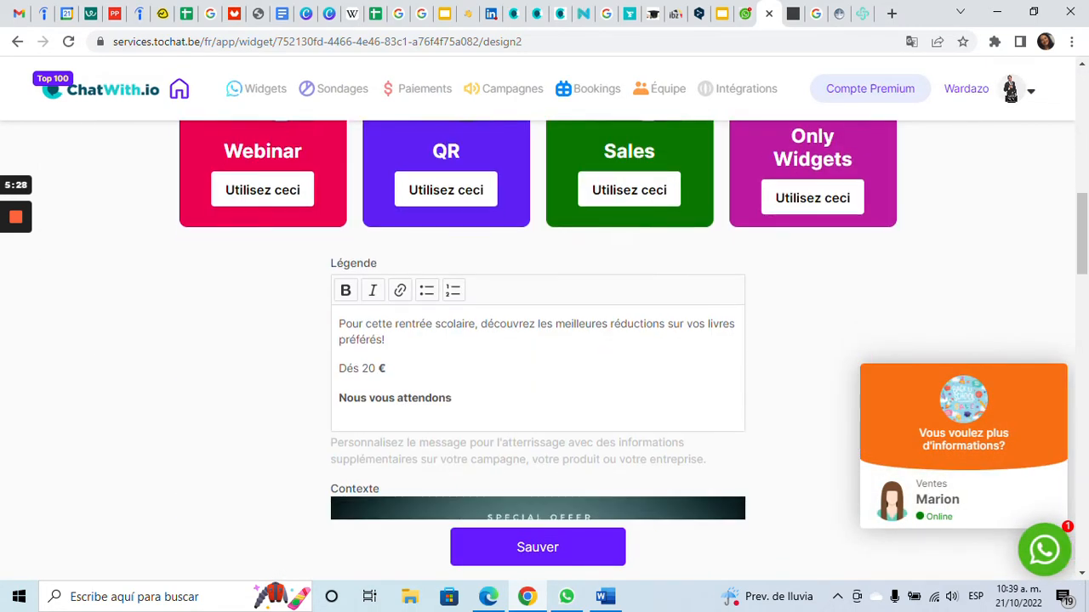
pyautogui.scroll(-6, 606, 344)
pyautogui.scroll(13, 605, 345)
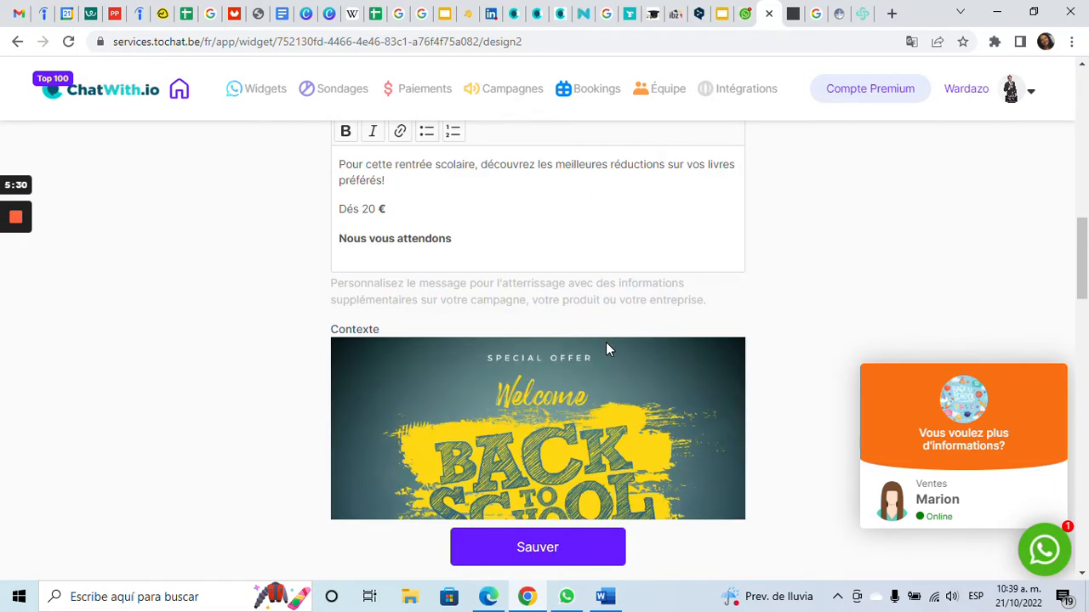
pyautogui.scroll(3, 607, 347)
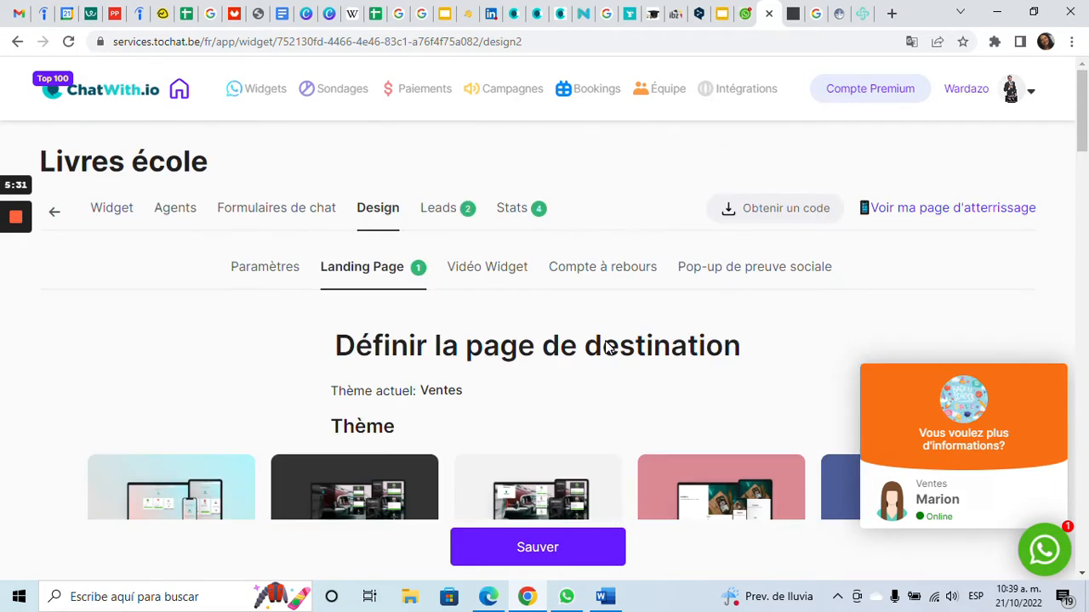
# - Examine the leads collected by the Livres école widget, with their form data, status and notes fields
pyautogui.click(445, 219)
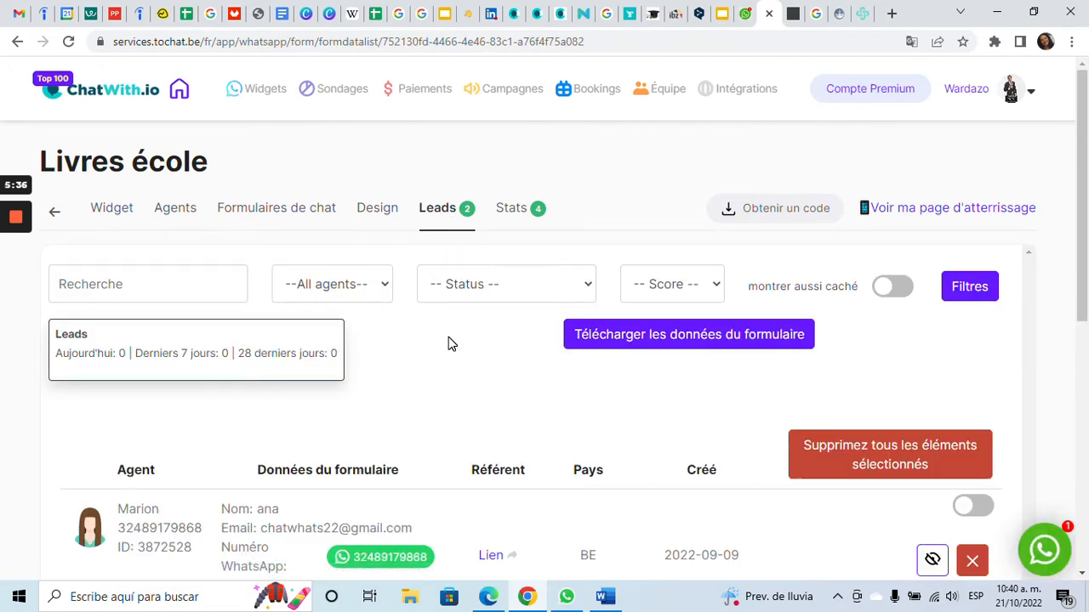
pyautogui.scroll(-3, 451, 343)
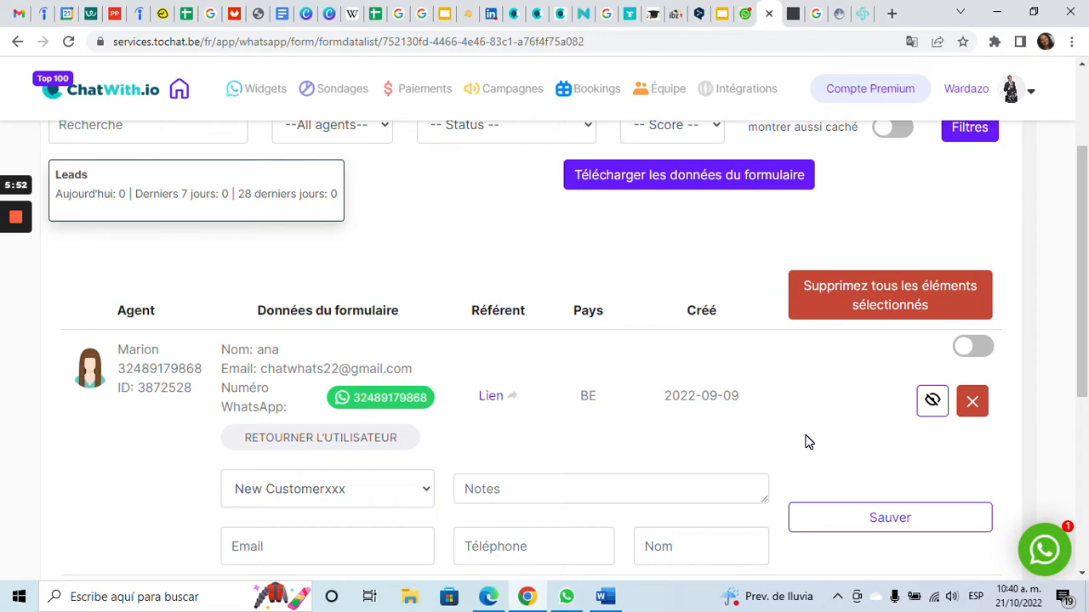
pyautogui.scroll(-3, 808, 442)
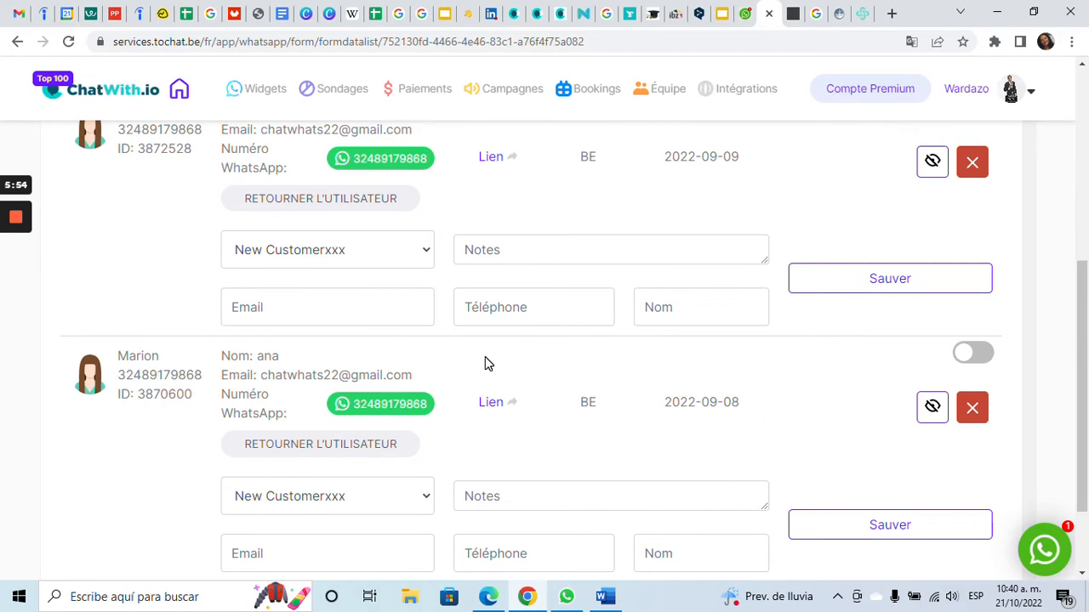
pyautogui.scroll(5, 485, 364)
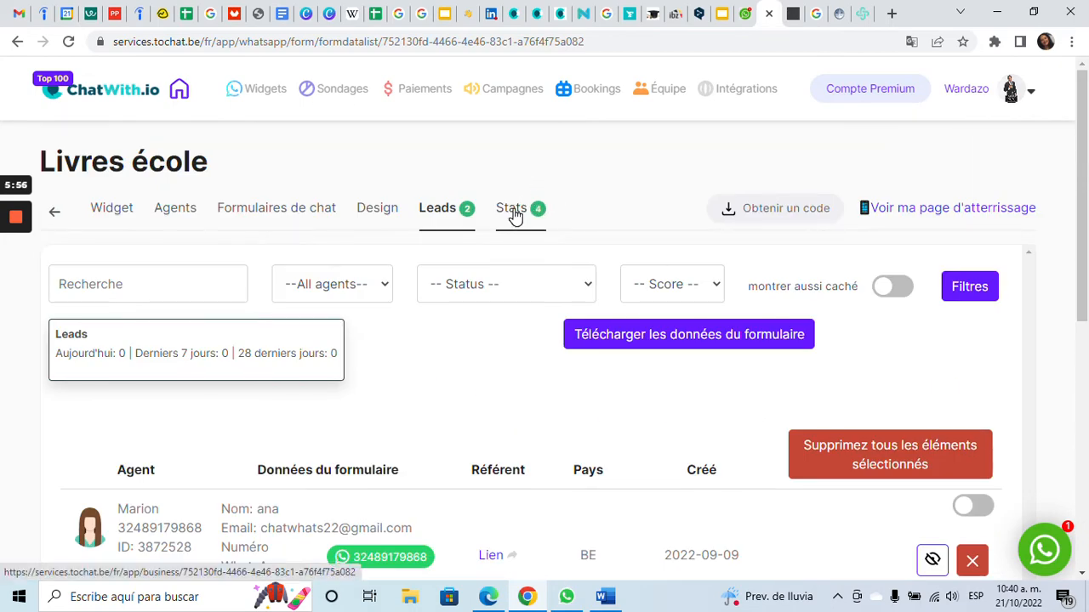
# - Examine the widget's statistics, including the click counters, 30-day chart, leads and referrers
pyautogui.click(514, 216)
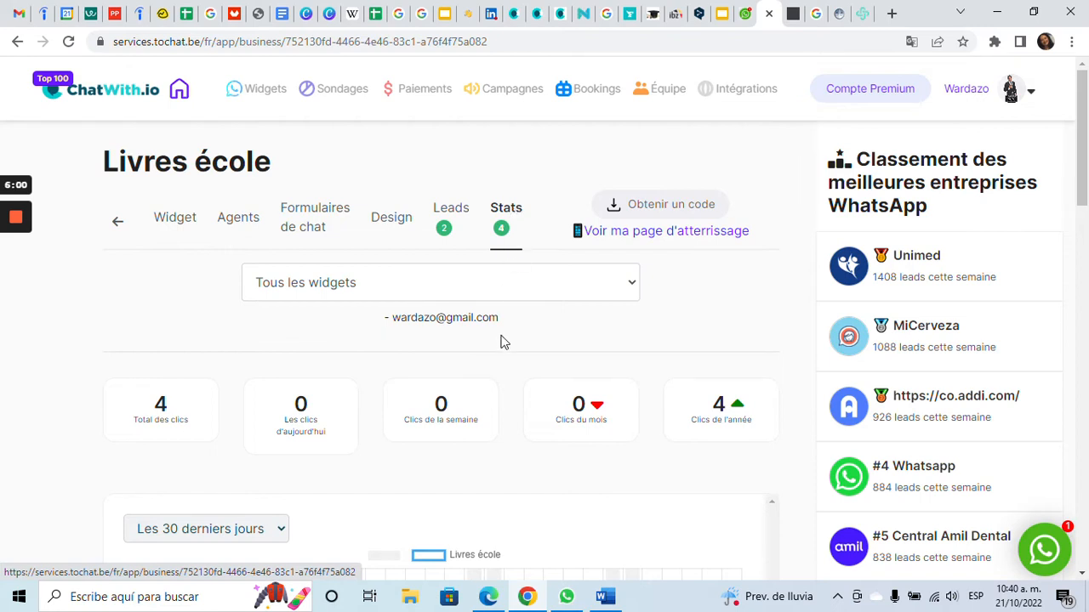
pyautogui.scroll(-2, 503, 340)
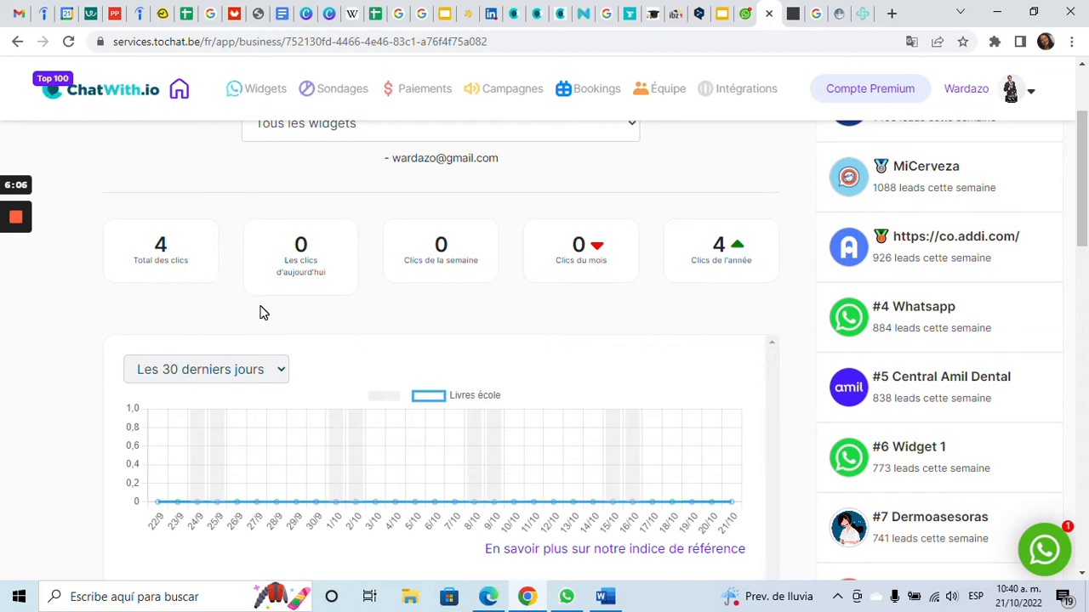
pyautogui.scroll(-3, 357, 294)
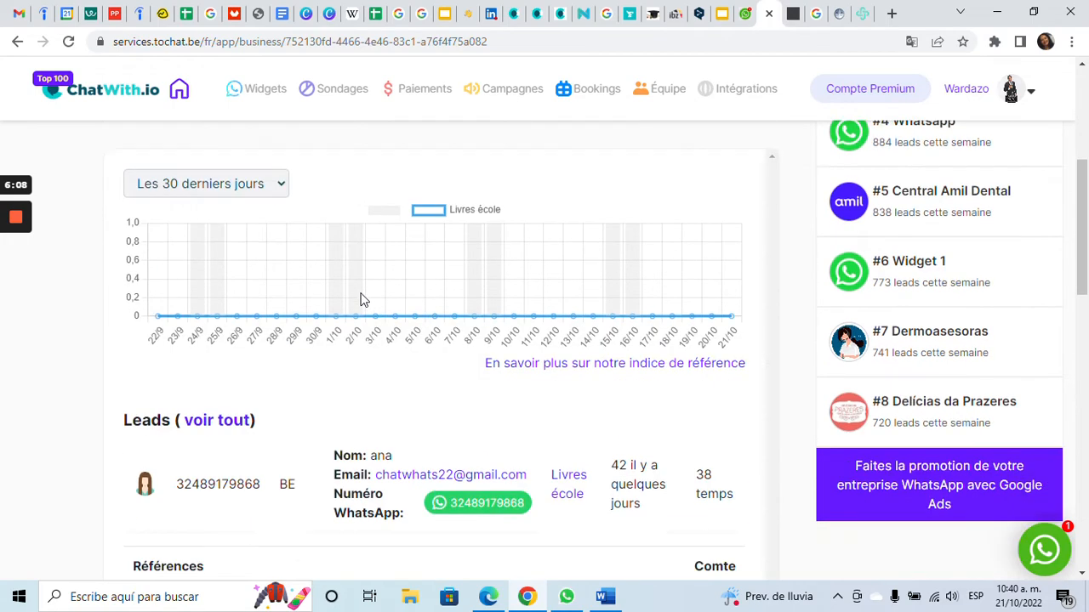
pyautogui.scroll(1, 476, 315)
pyautogui.scroll(-3, 476, 315)
pyautogui.scroll(6, 476, 311)
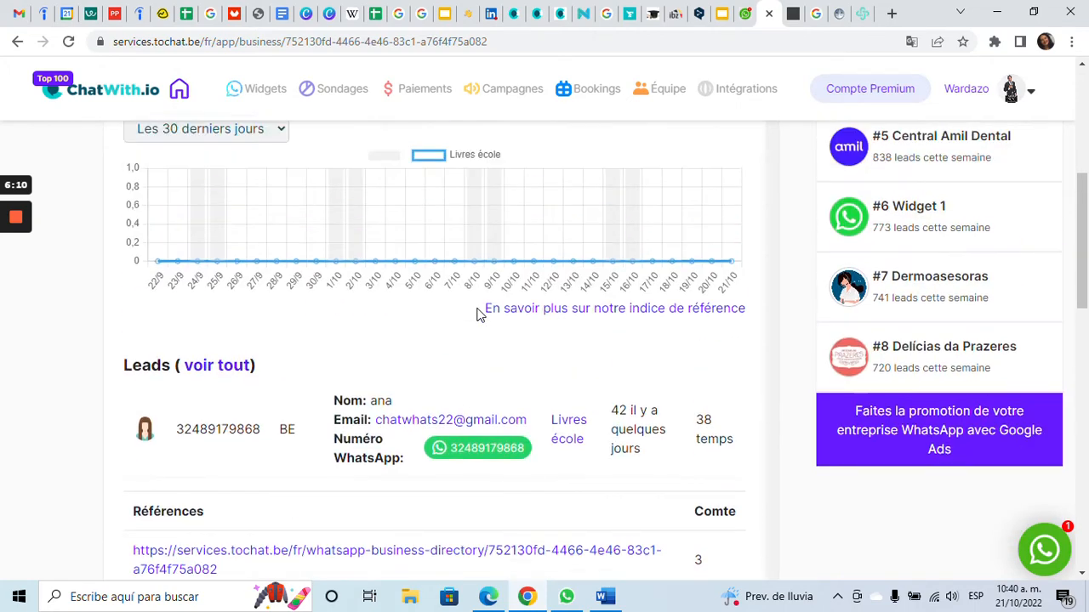
# - Open the Livres école public landing page and look over its promotional content
pyautogui.click(658, 242)
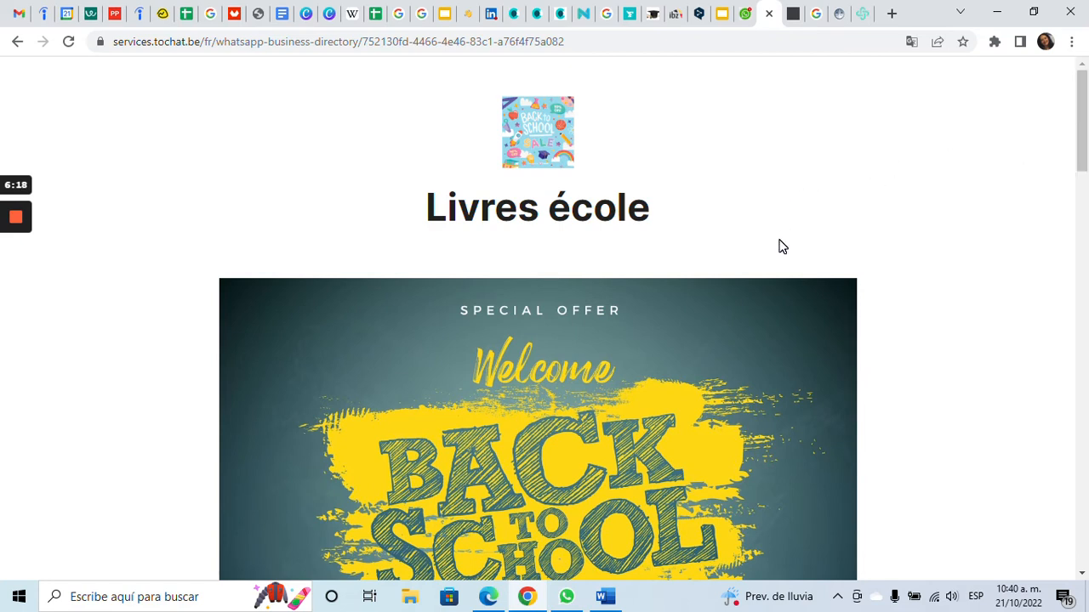
pyautogui.scroll(-1, 780, 242)
pyautogui.scroll(-2, 780, 243)
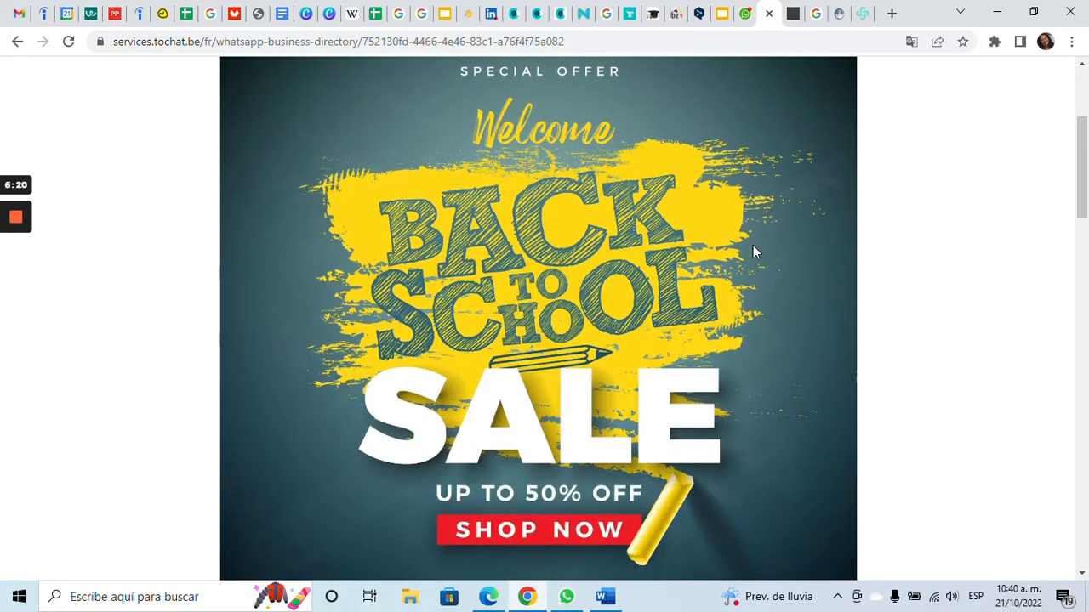
pyautogui.scroll(-3, 527, 299)
pyautogui.scroll(3, 506, 273)
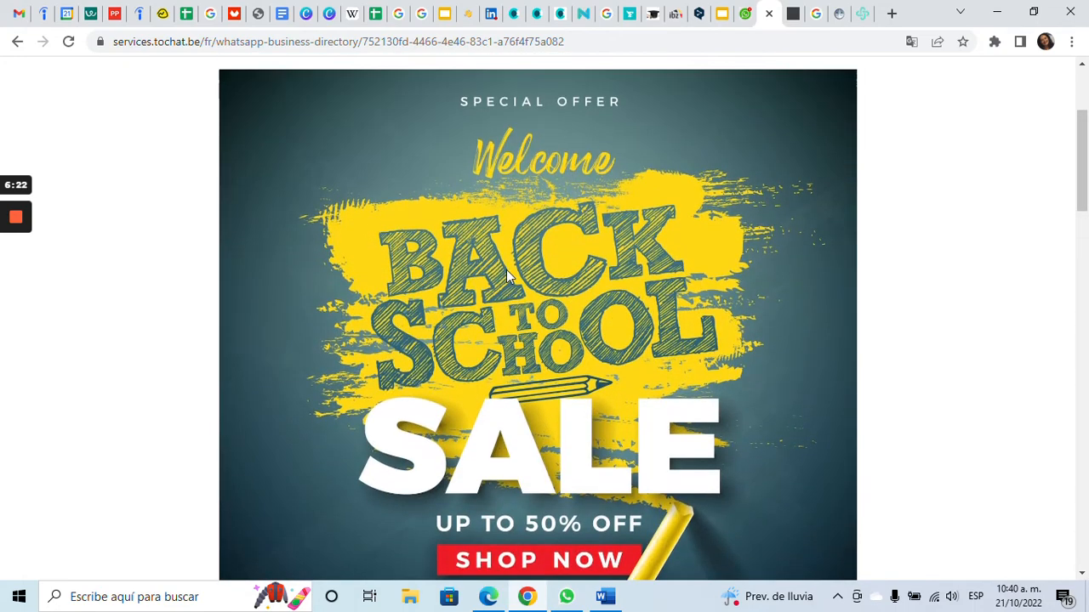
# - Read the landing page's sale banner, back-to-school discount text and starting price, down to the sales agent's contact card
pyautogui.scroll(-2, 506, 272)
pyautogui.scroll(-2, 507, 274)
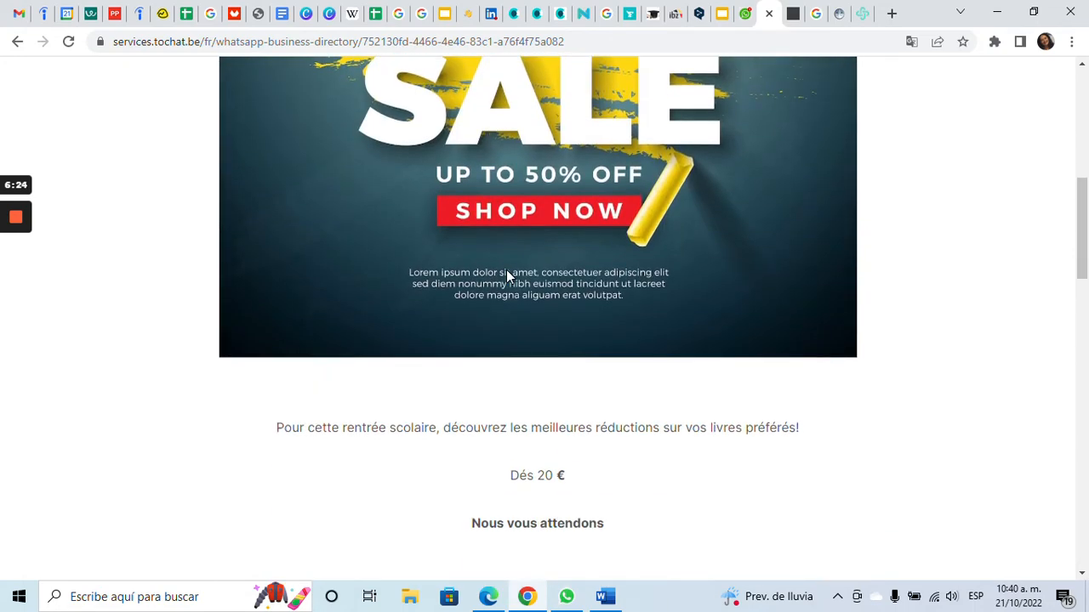
pyautogui.scroll(-4, 506, 270)
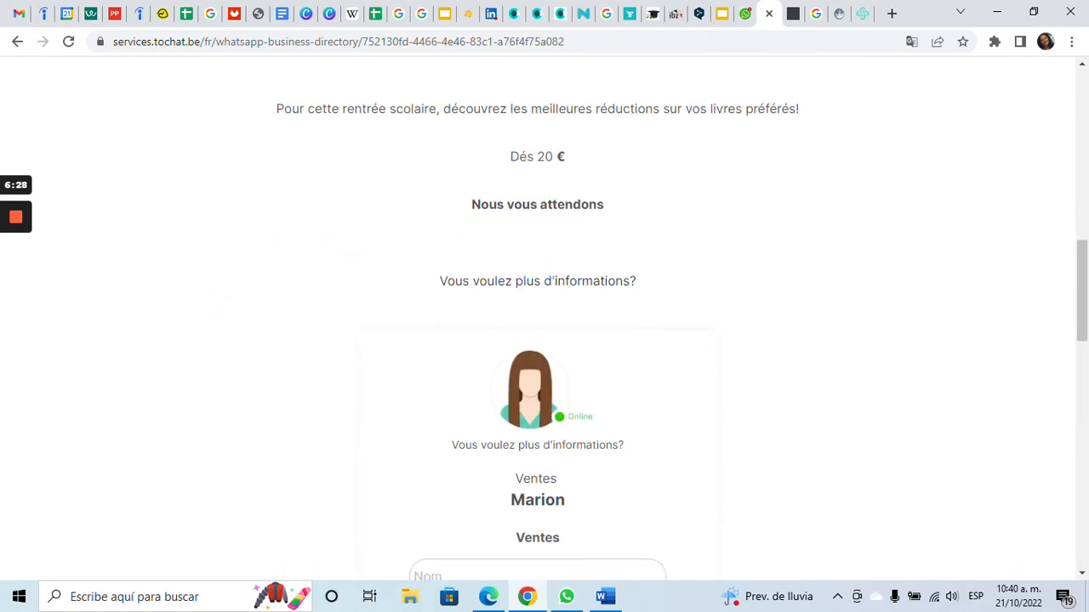
pyautogui.scroll(3, 559, 241)
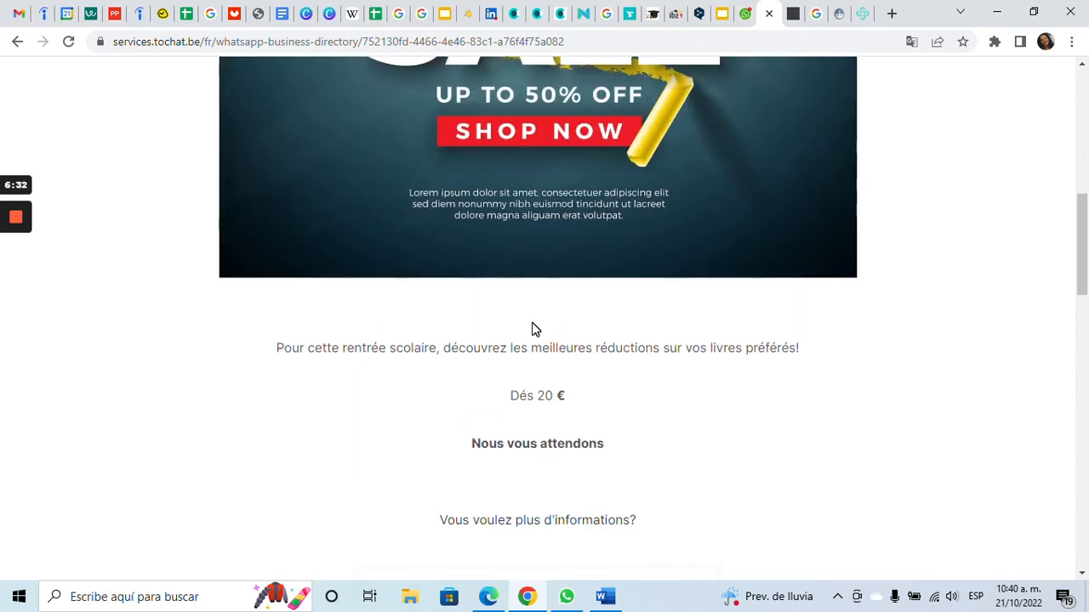
pyautogui.scroll(-1, 532, 329)
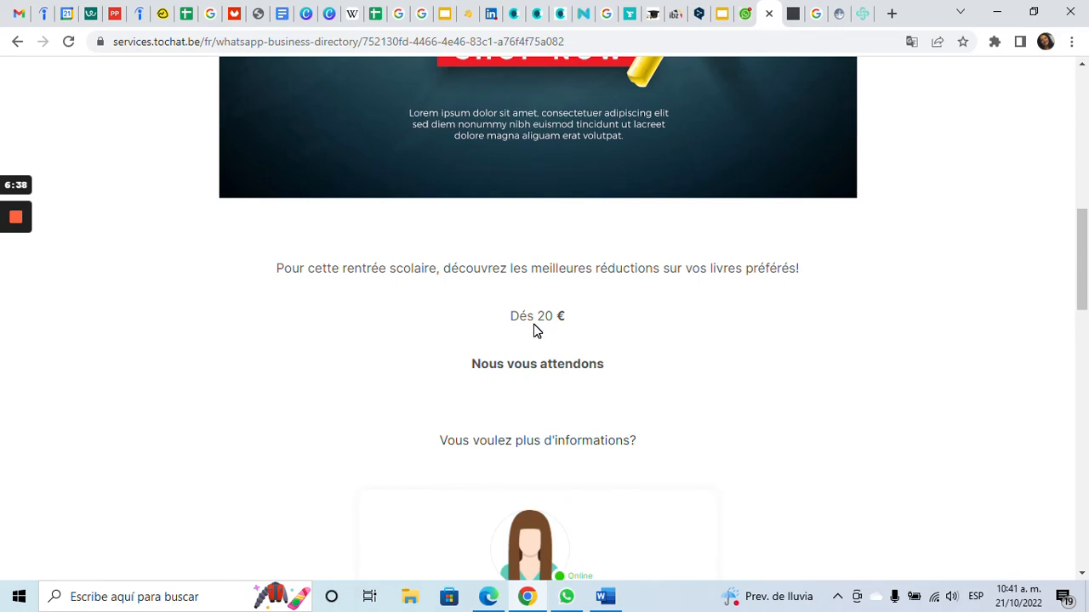
pyautogui.scroll(-5, 534, 331)
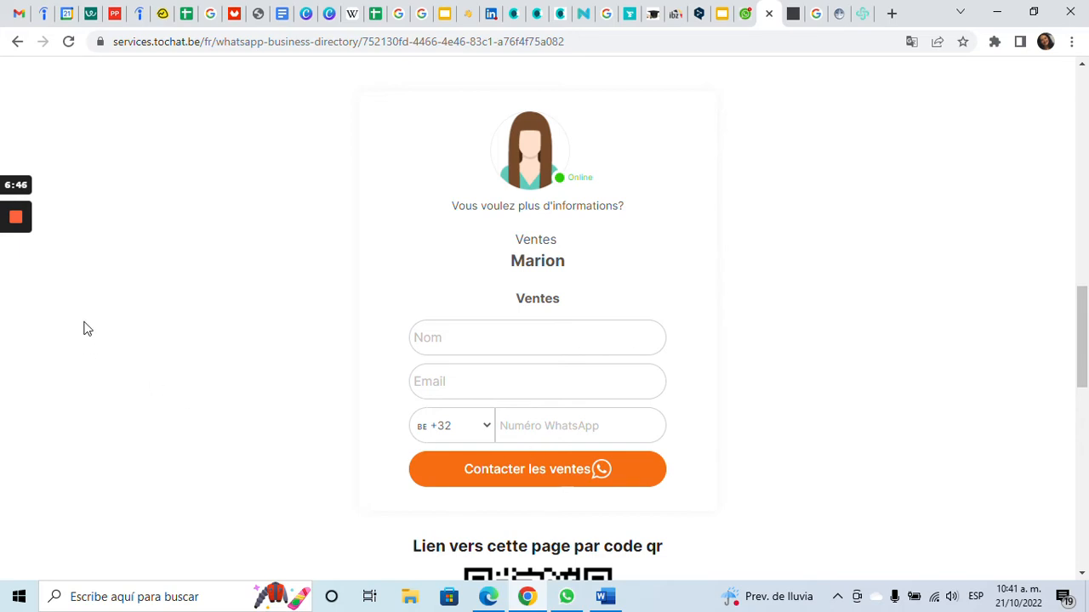
# - Examine the landing page's contact form, QR code and Promotion Livres école section, and return to the widget's statistics
pyautogui.moveTo(14, 281)
pyautogui.scroll(-2, 21, 289)
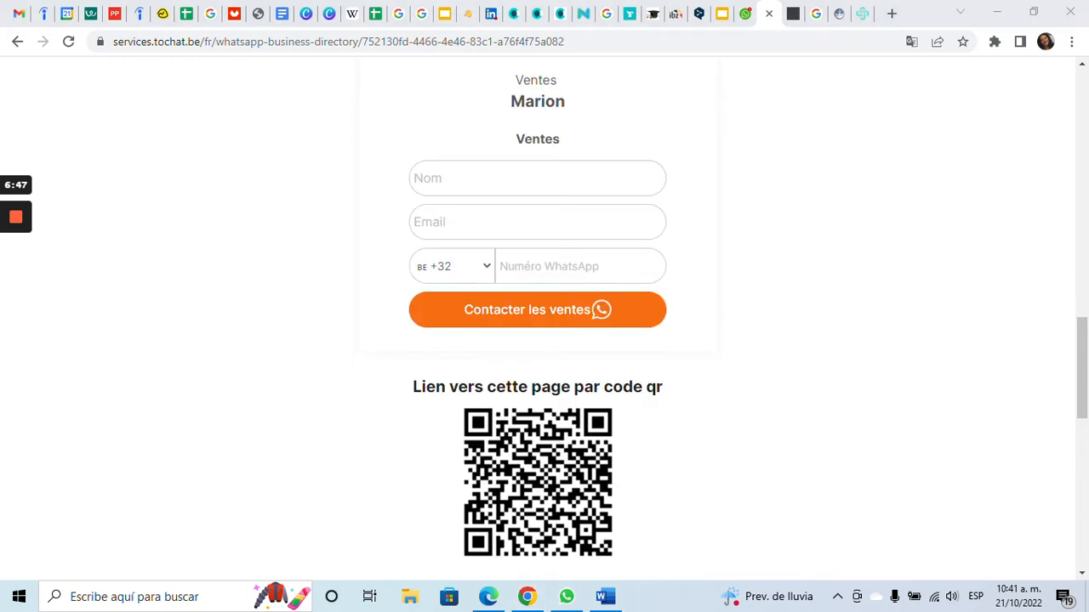
pyautogui.scroll(-1, 644, 373)
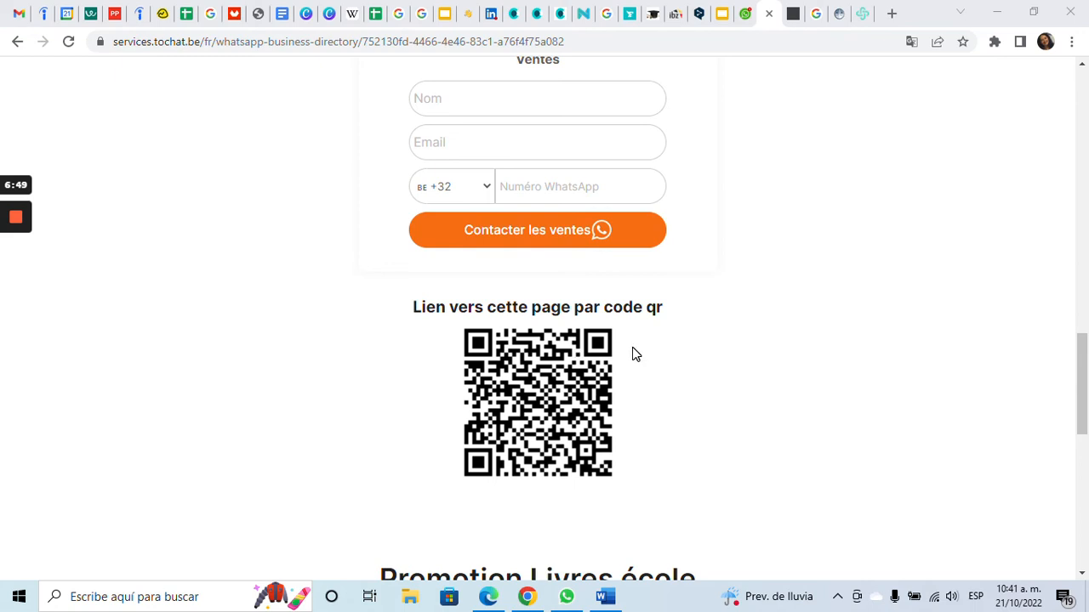
pyautogui.scroll(-4, 633, 354)
pyautogui.scroll(2, 633, 354)
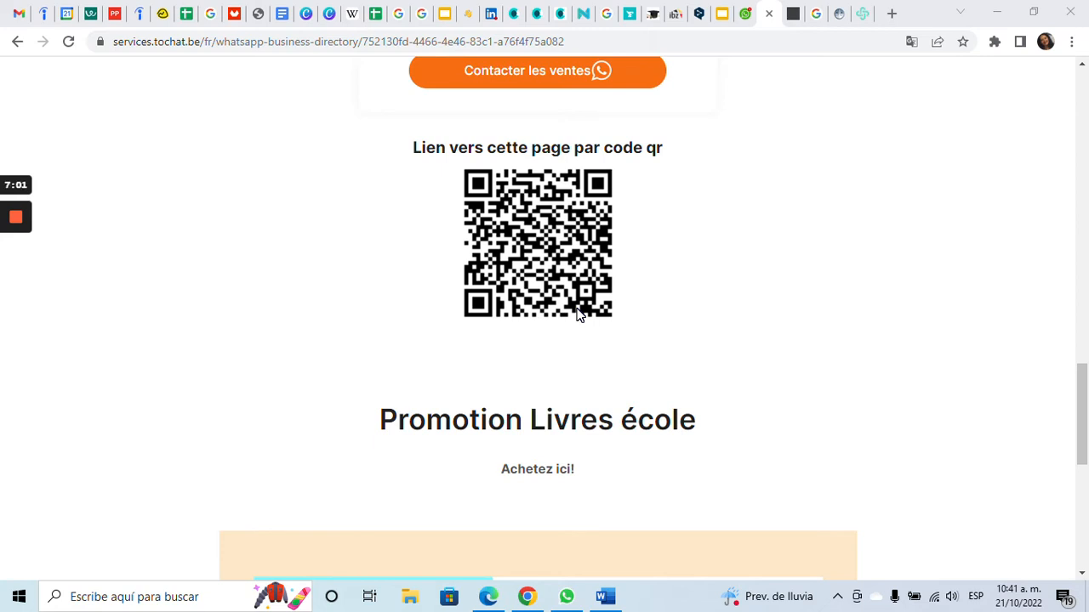
pyautogui.scroll(-7, 578, 315)
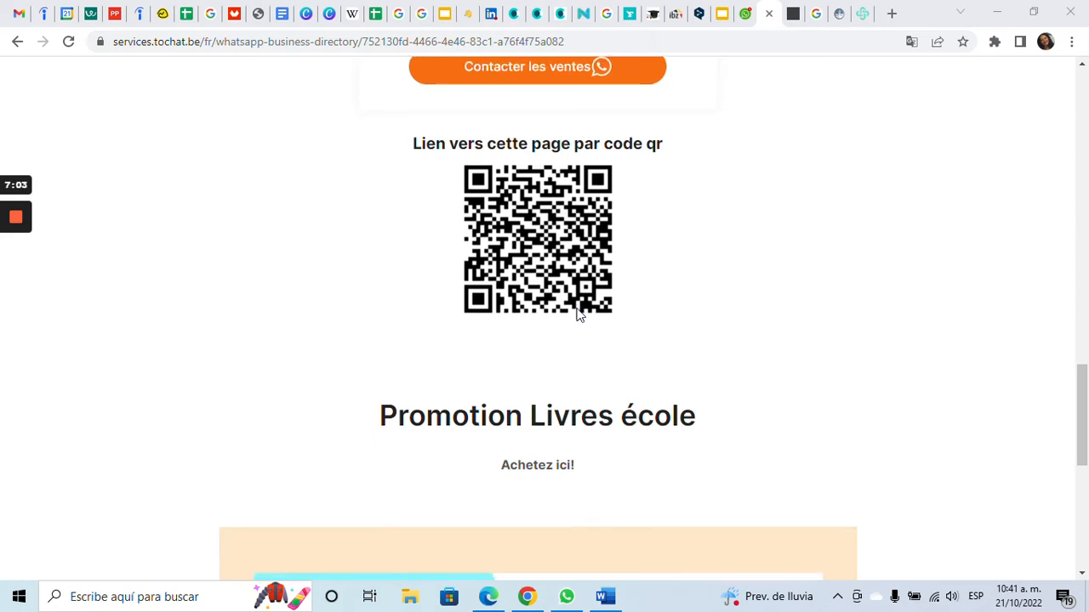
pyautogui.scroll(20, 577, 308)
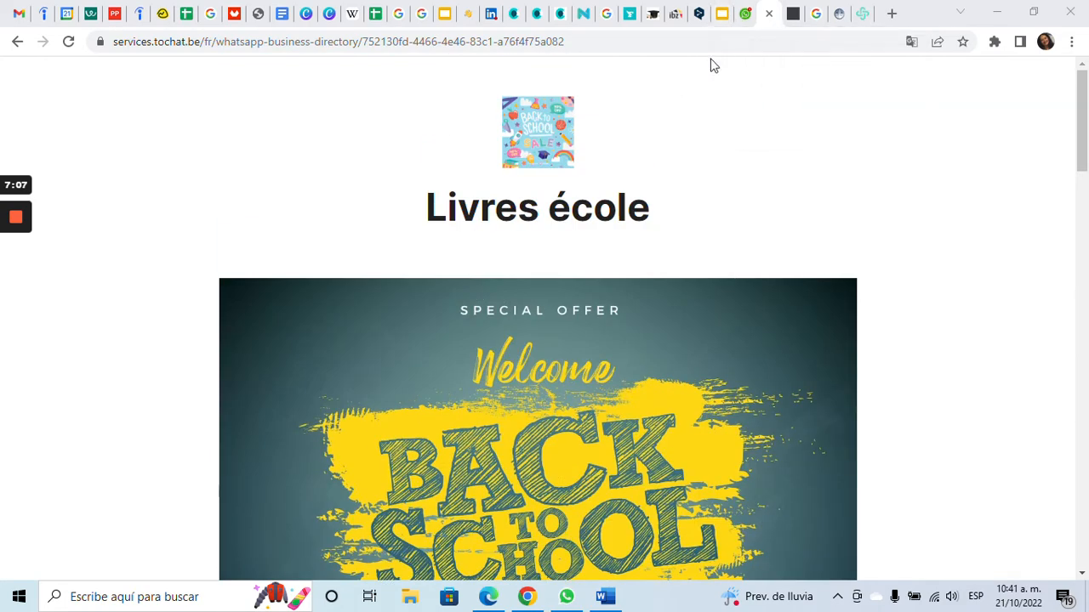
pyautogui.click(18, 43)
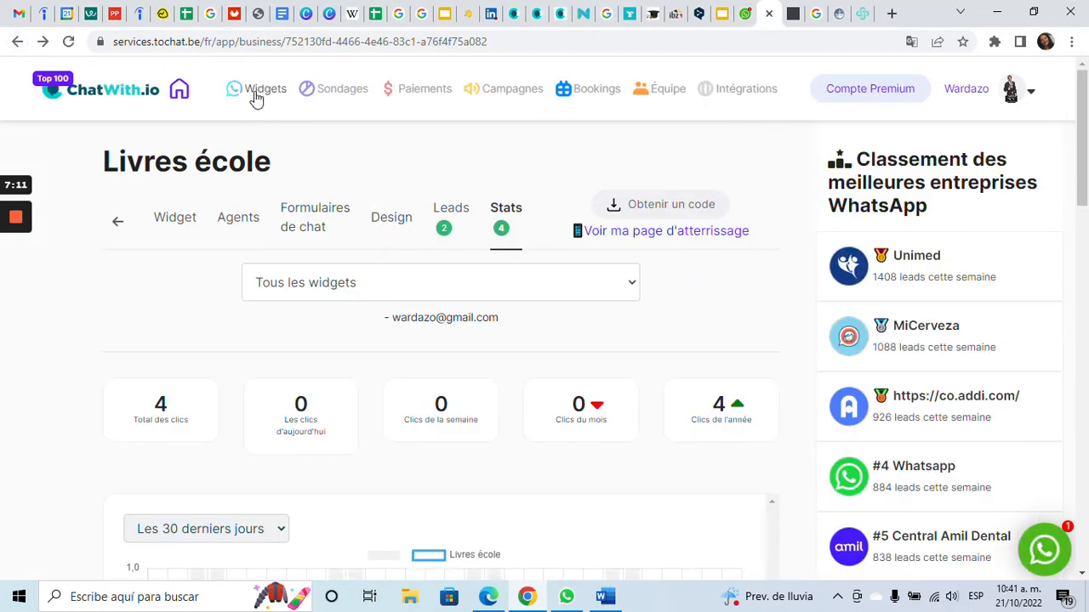
# - Switch to the slide presentation, show it full screen and advance from the Widget slide to the Contact Humain slide
pyautogui.click(722, 16)
pyautogui.click(729, 84)
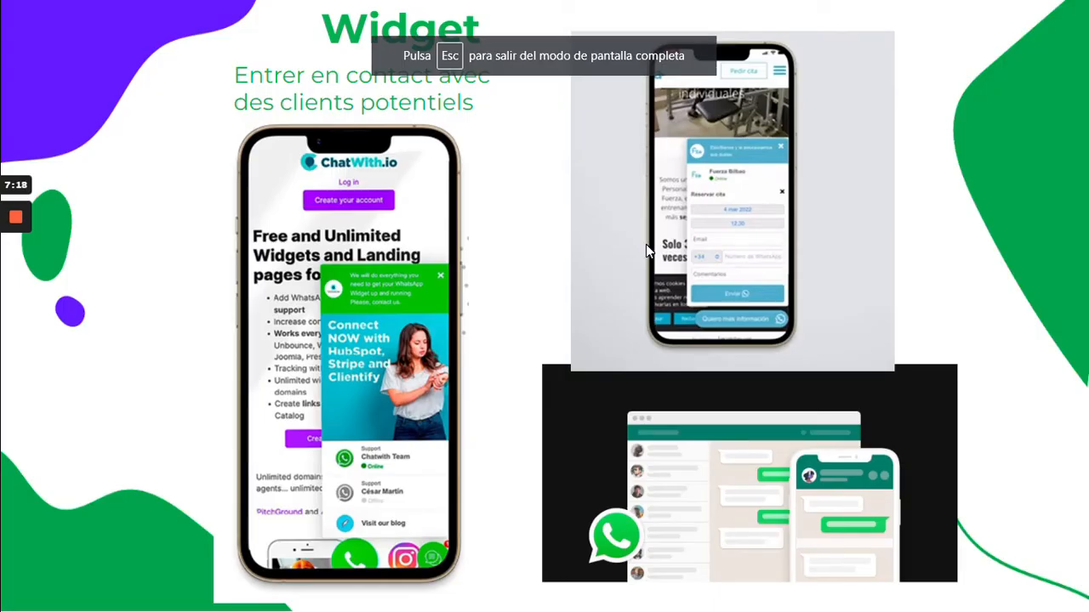
pyautogui.click(645, 245)
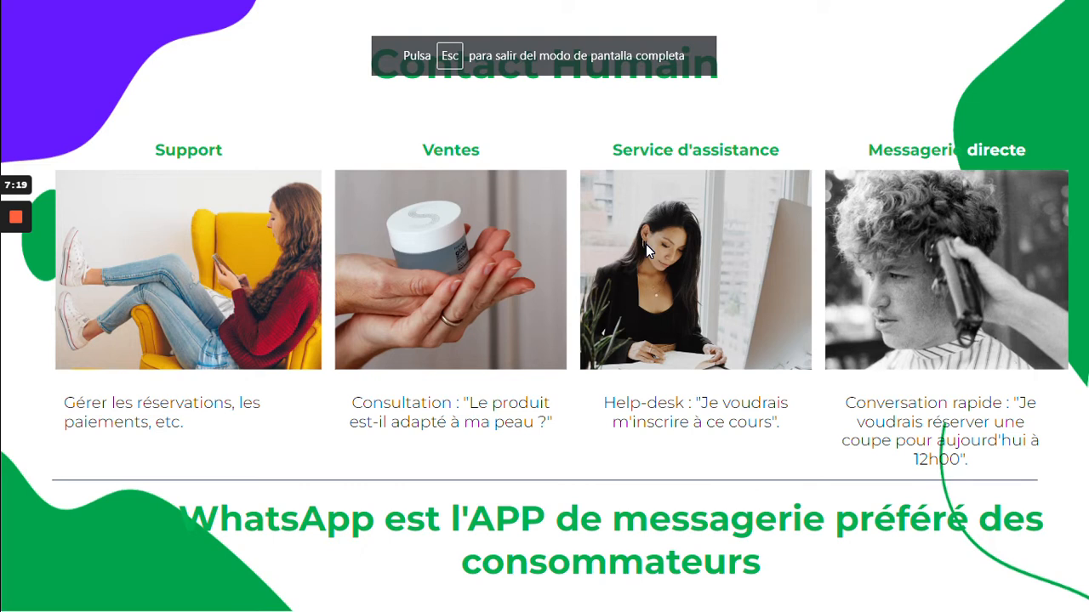